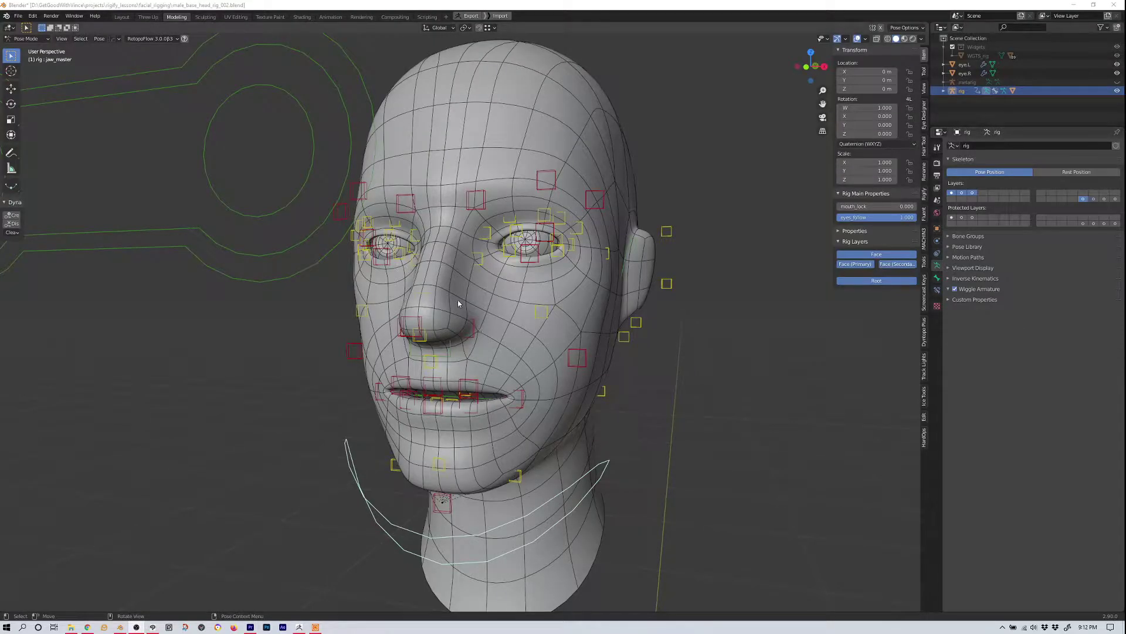
# Try rotating the jaw_master control under the chin to test how the jaw deforms
pyautogui.moveTo(465, 307); pyautogui.dragTo(457, 304, button='middle')
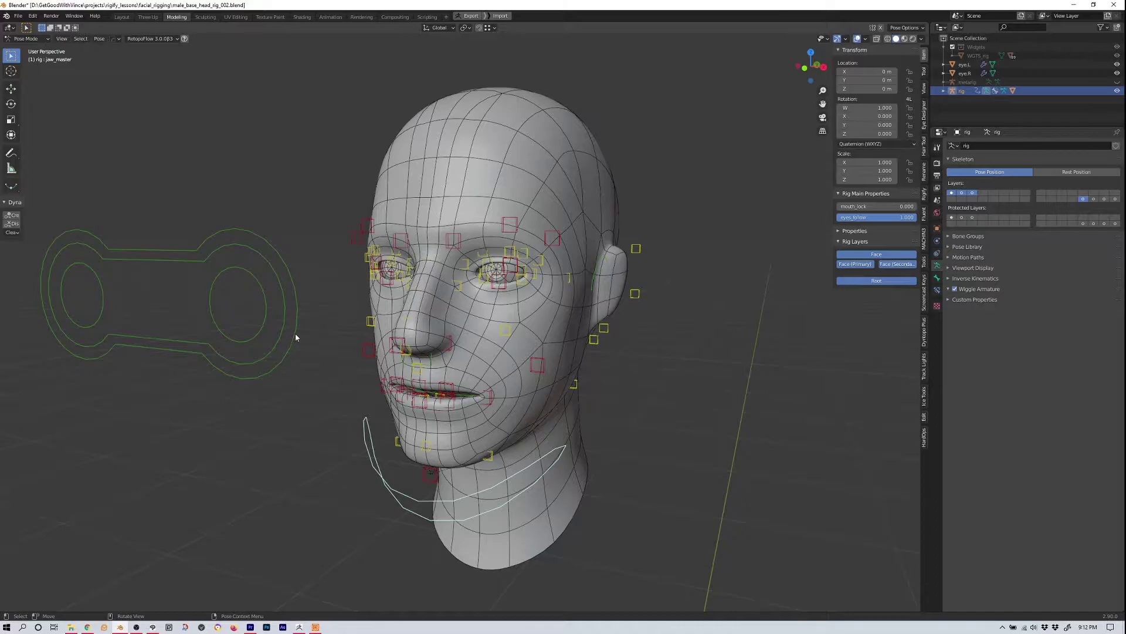
pyautogui.click(294, 339)
pyautogui.moveTo(364, 354); pyautogui.dragTo(405, 364, button='middle')
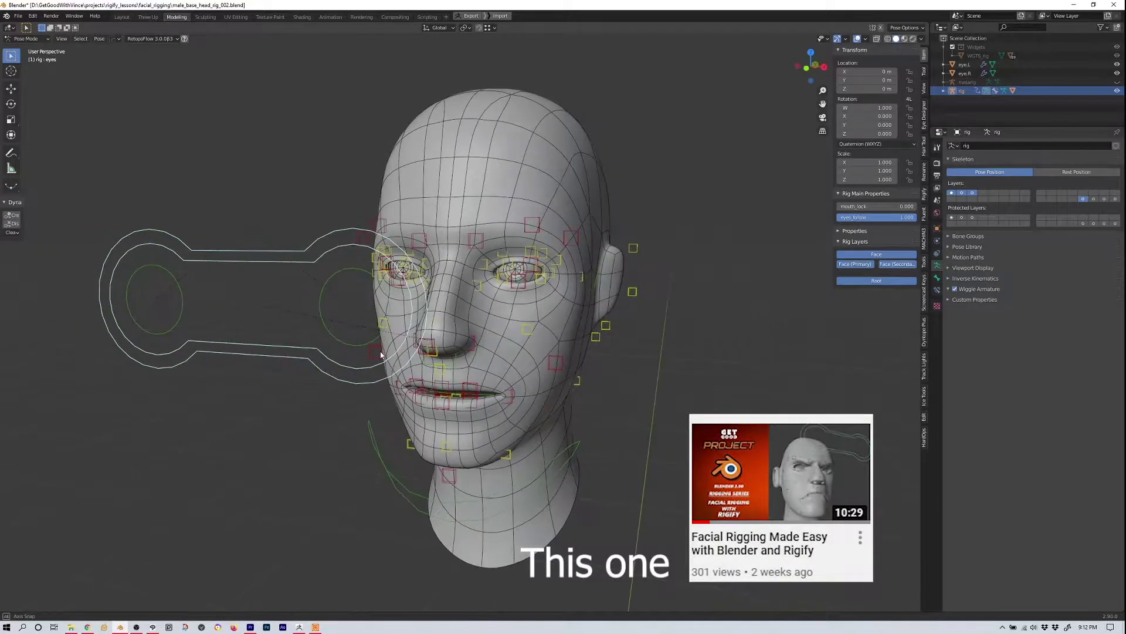
pyautogui.click(524, 490)
pyautogui.moveTo(524, 490); pyautogui.dragTo(487, 470, button='middle')
pyautogui.press('r')
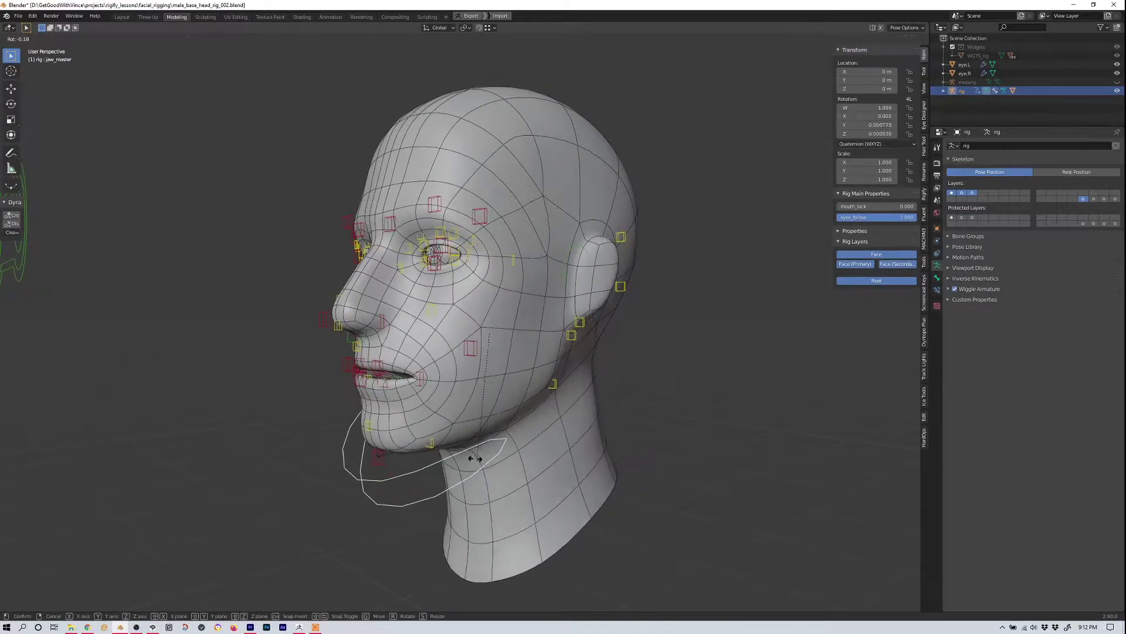
pyautogui.rightClick(485, 477)
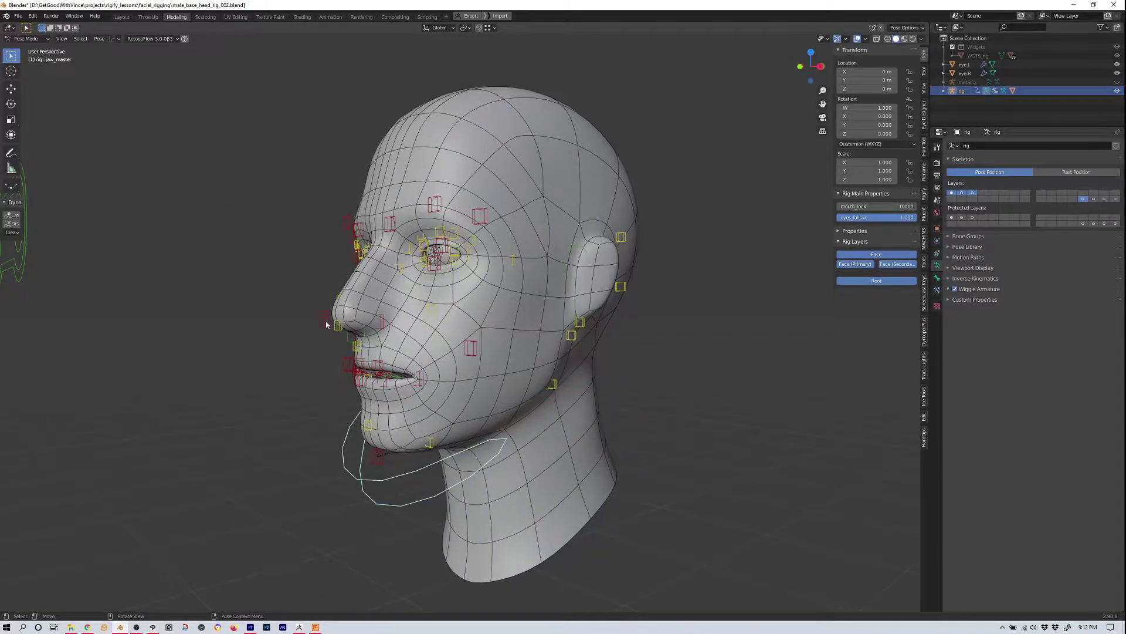
# Try moving the nose.002 control at the nose tip and a control on the left eyelid
pyautogui.click(326, 324)
pyautogui.moveTo(327, 325); pyautogui.dragTo(376, 332, button='middle')
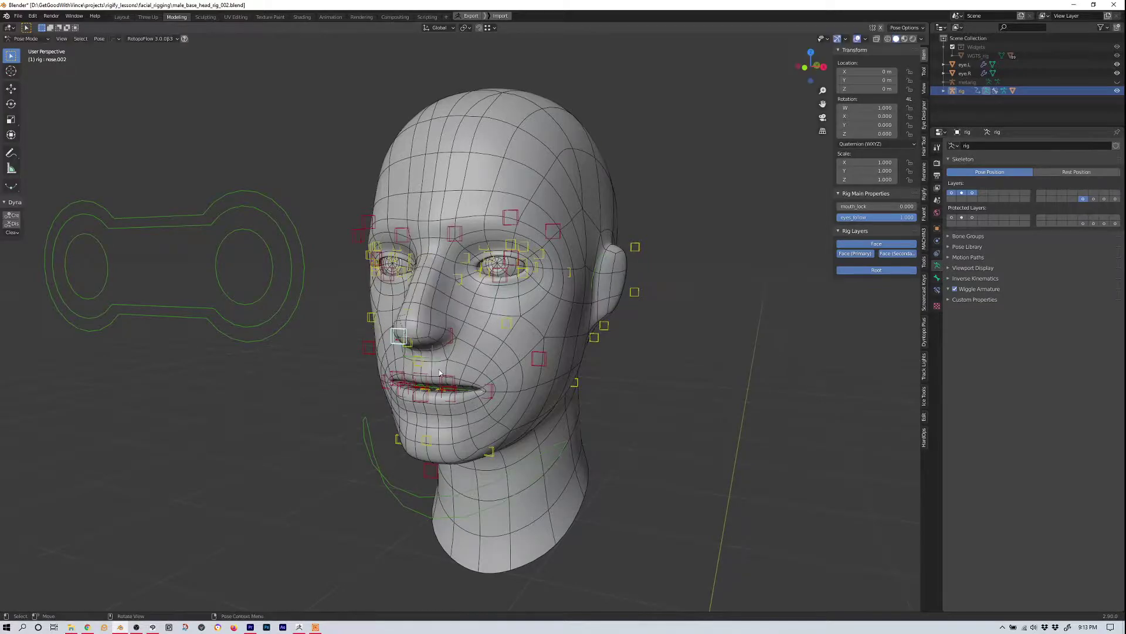
pyautogui.press('g')
pyautogui.rightClick(502, 324)
pyautogui.click(502, 282)
pyautogui.press('g')
pyautogui.rightClick(507, 303)
# Try moving the eyes target control in front of the face to test the eyeballs' response
pyautogui.click(297, 307)
pyautogui.scroll(-2, 297, 306)
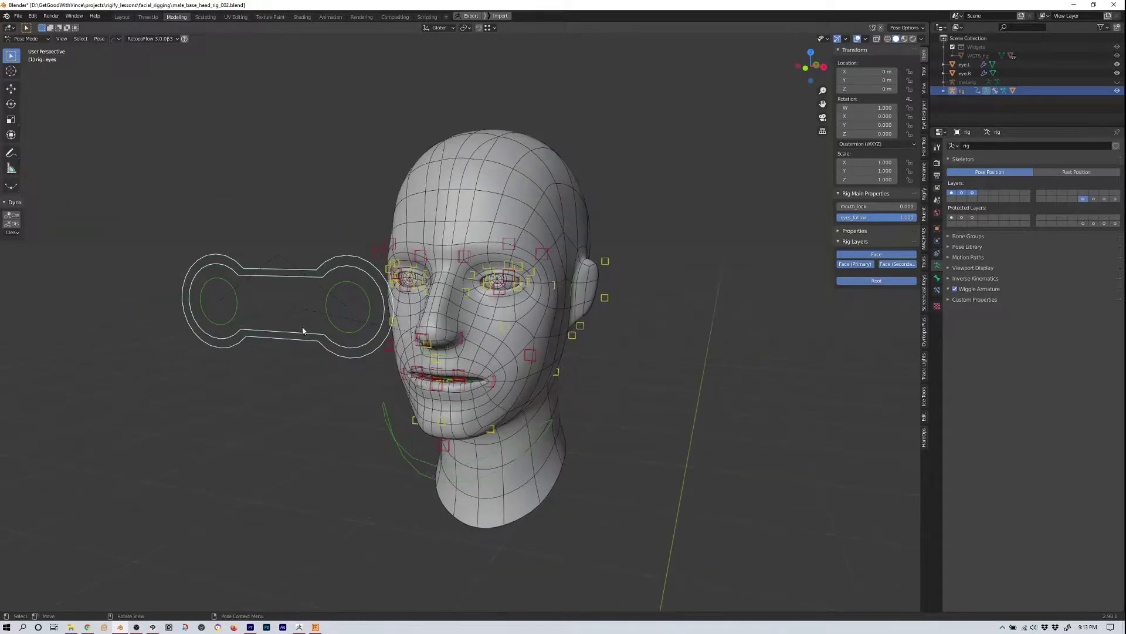
pyautogui.scroll(2, 296, 307)
pyautogui.press('g')
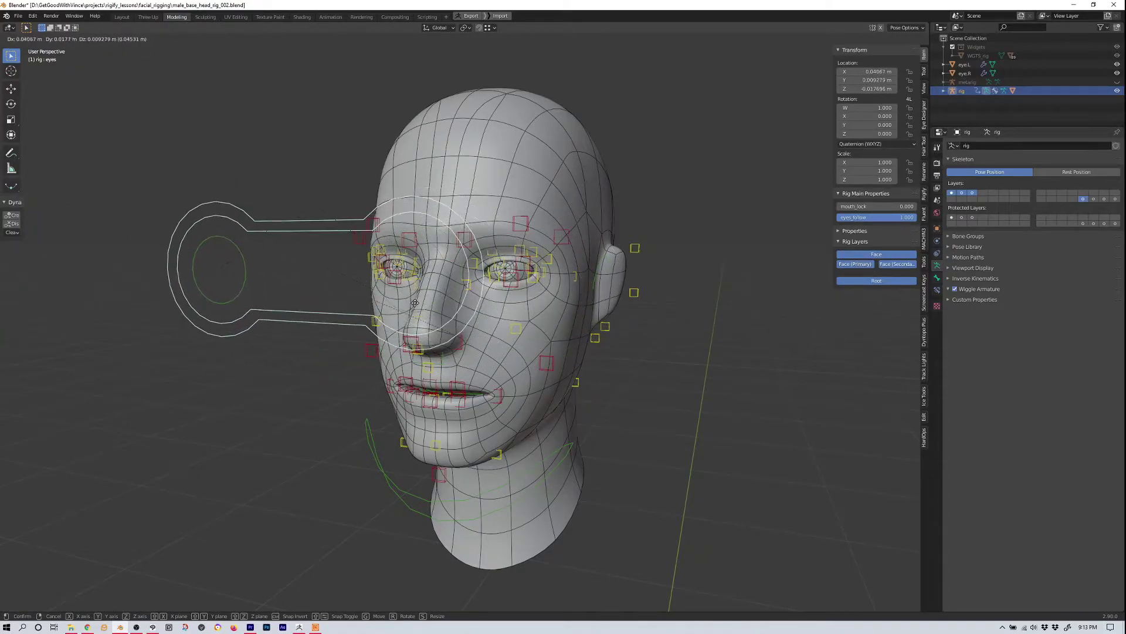
pyautogui.press('Escape')
pyautogui.scroll(2, 504, 298)
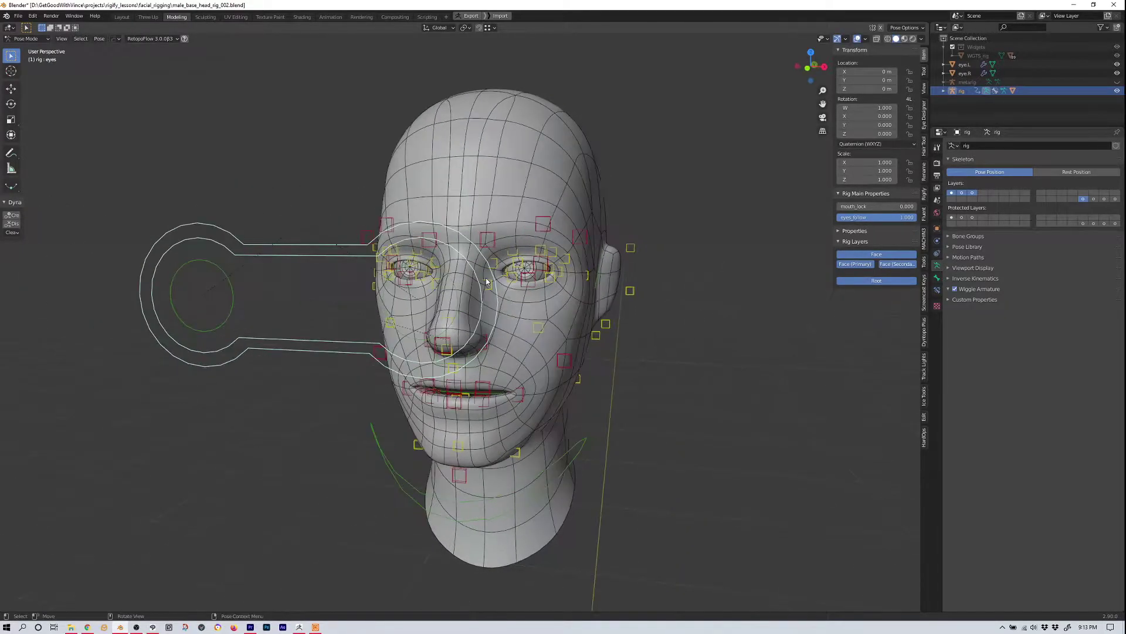
pyautogui.scroll(2, 558, 280)
pyautogui.moveTo(557, 280); pyautogui.dragTo(554, 280, button='middle')
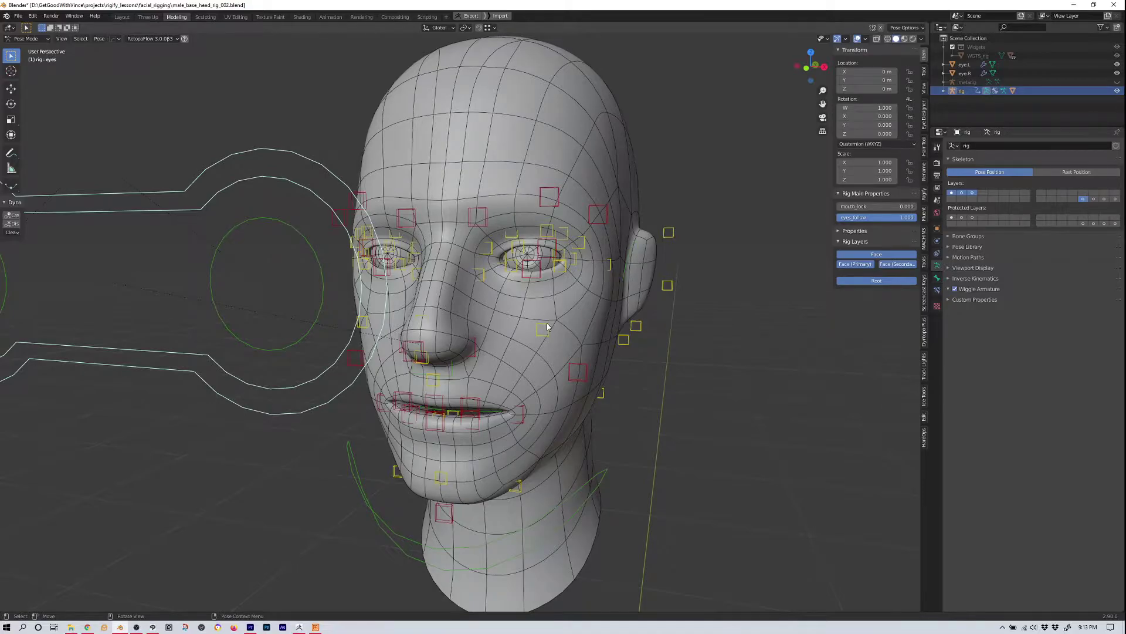
pyautogui.scroll(2, 576, 331)
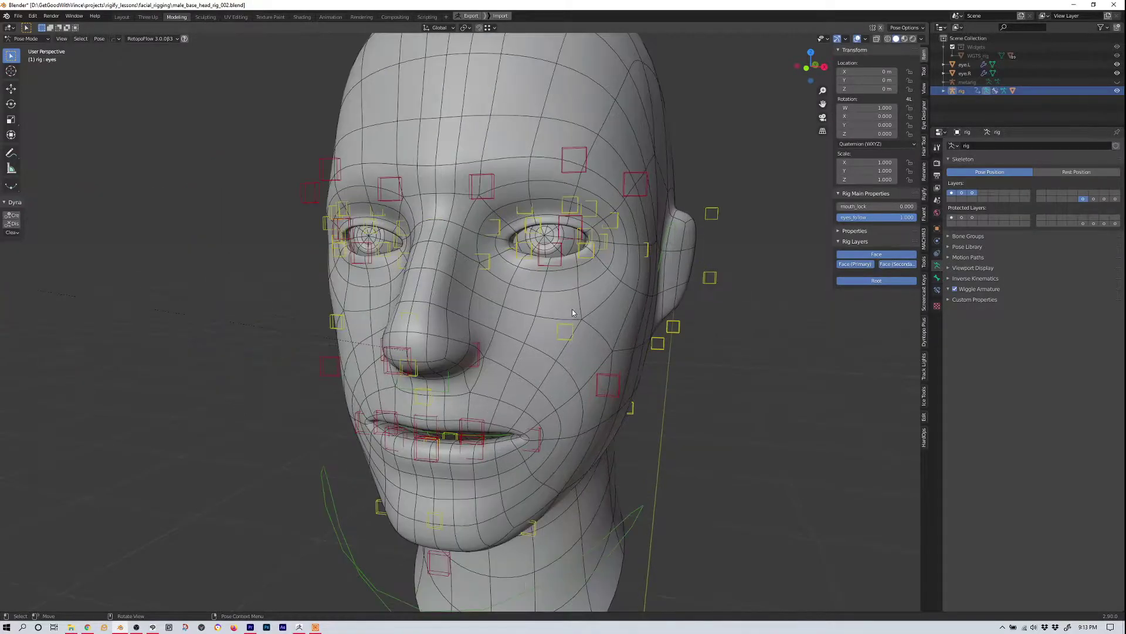
pyautogui.moveTo(573, 312); pyautogui.dragTo(596, 312, button='middle')
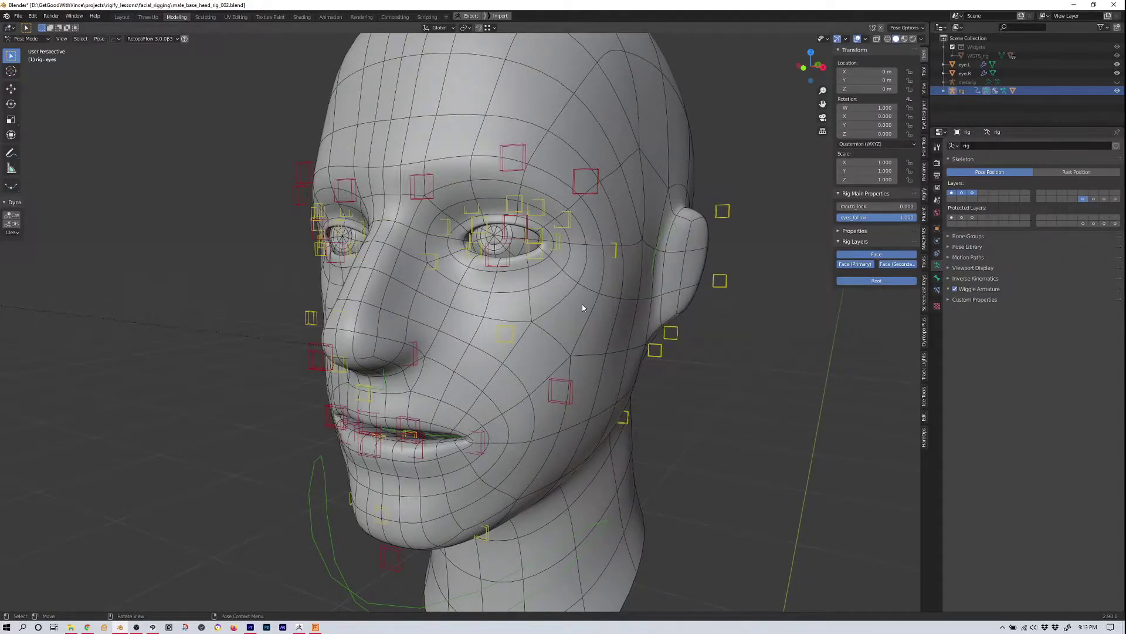
# Show only the armature layer holding the DEF deform bones and inspect the bones around the left eyelid and cheek
pyautogui.click(1094, 199)
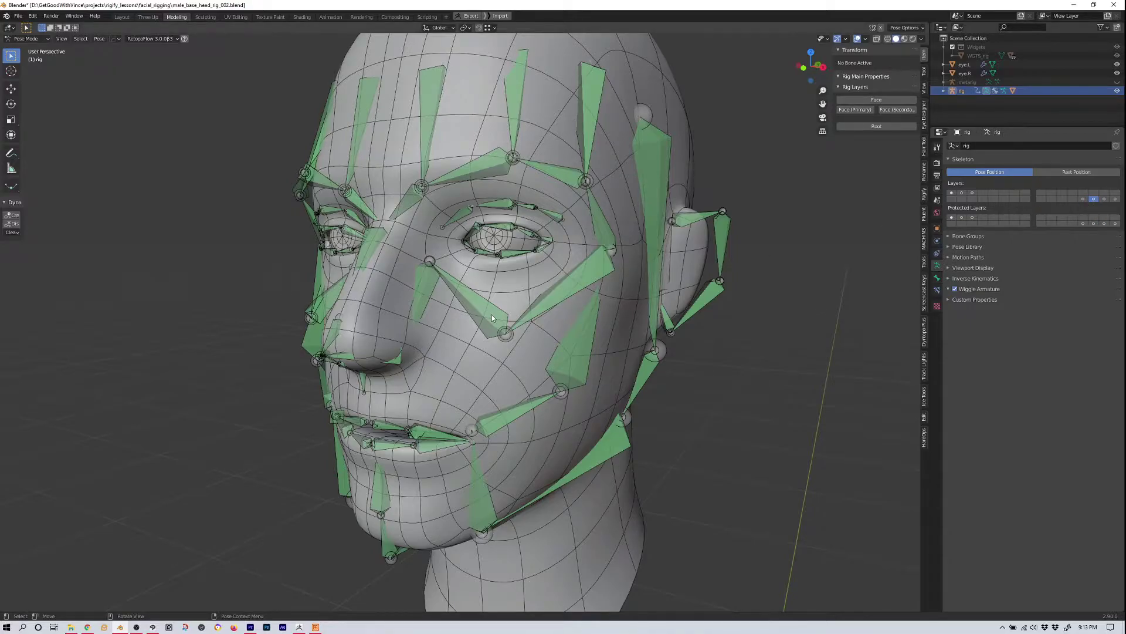
pyautogui.scroll(1, 510, 243)
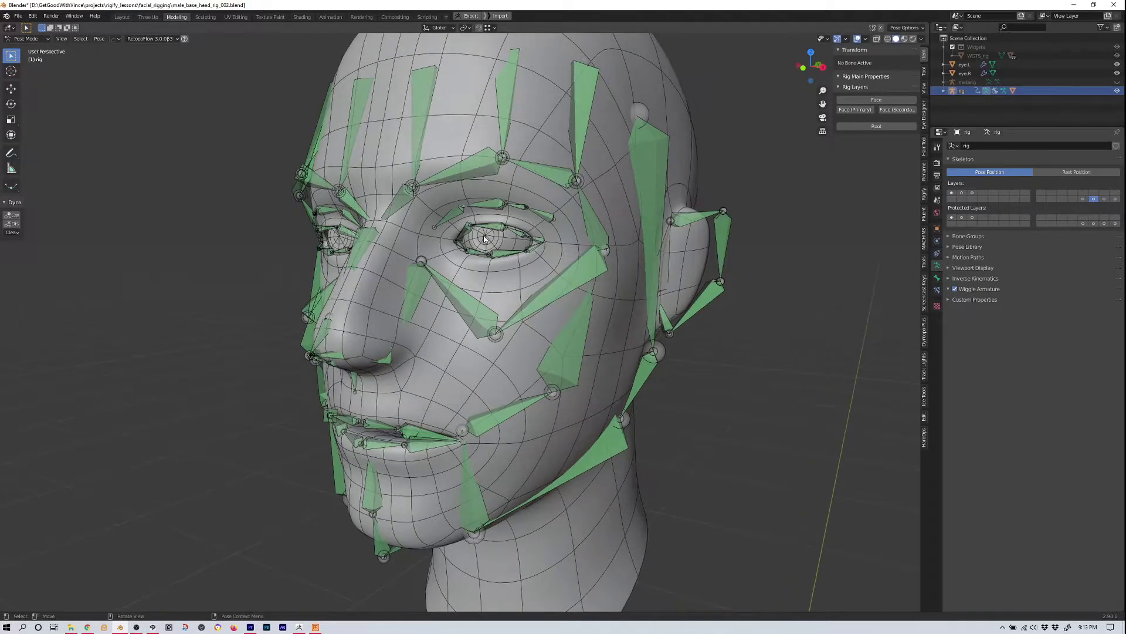
pyautogui.scroll(1, 502, 203)
pyautogui.click(502, 202)
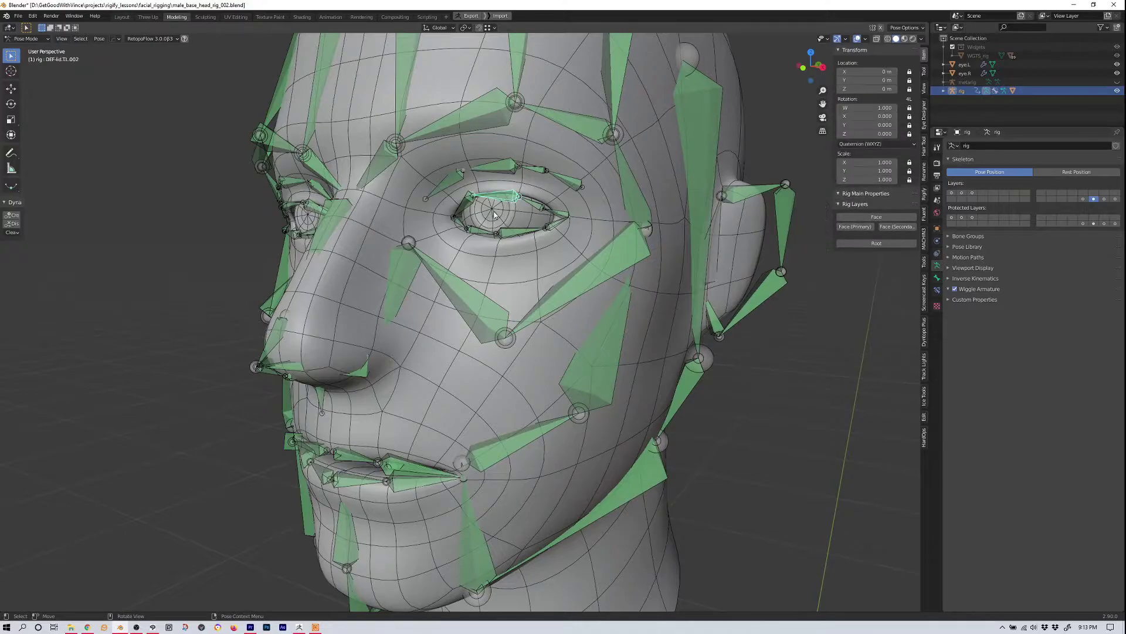
pyautogui.moveTo(507, 217); pyautogui.dragTo(609, 244, button='middle')
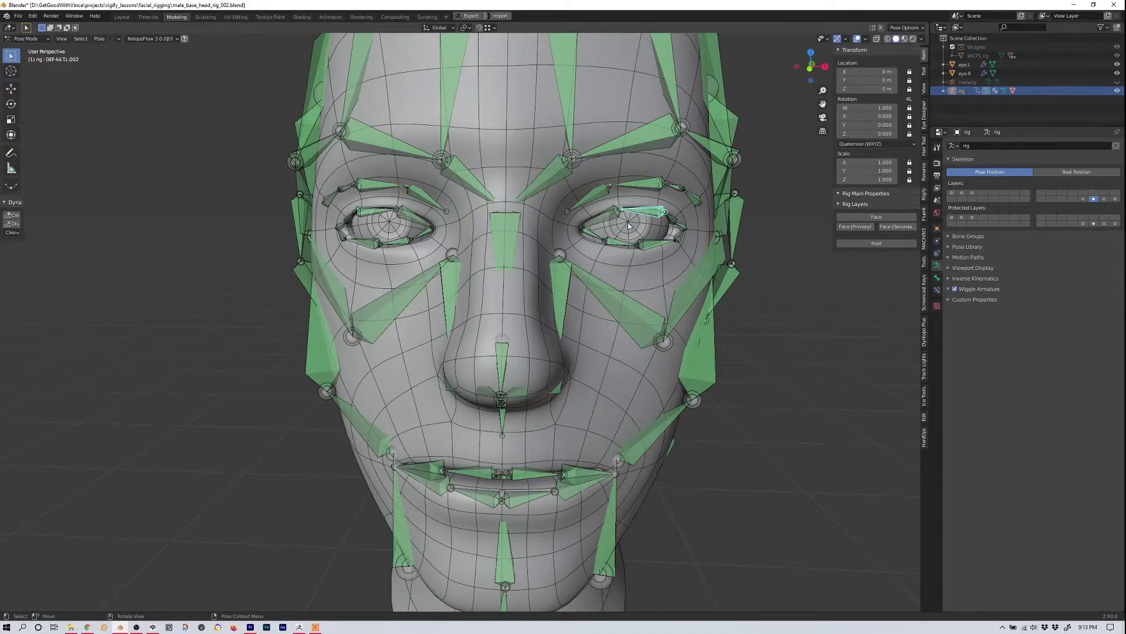
pyautogui.moveTo(635, 243); pyautogui.dragTo(540, 257, button='middle')
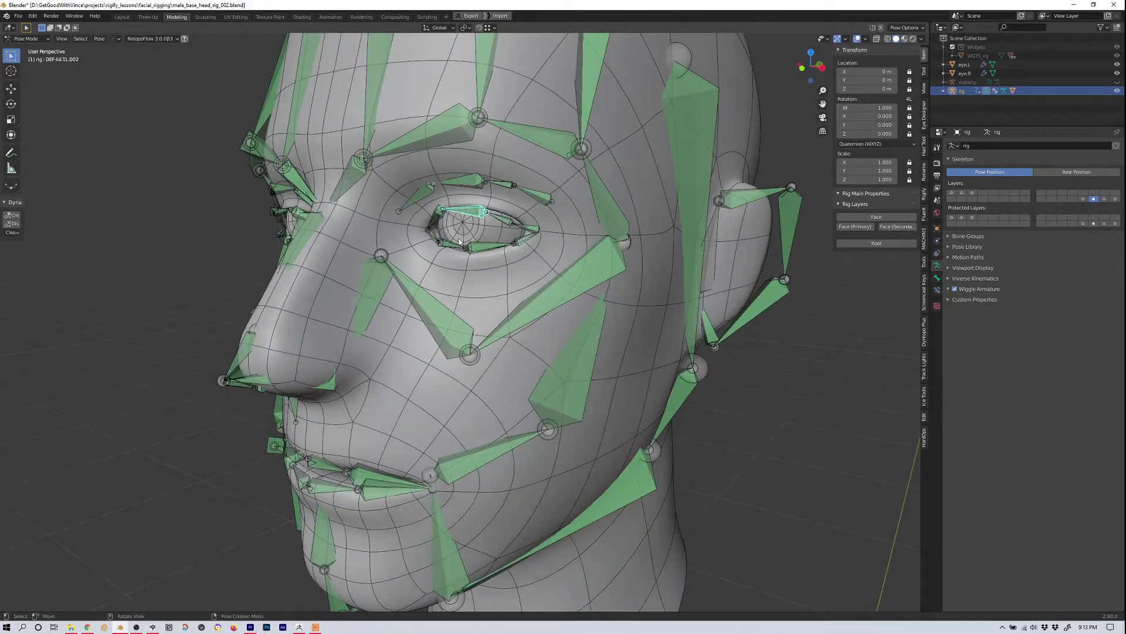
pyautogui.moveTo(496, 294); pyautogui.dragTo(535, 271, button='middle')
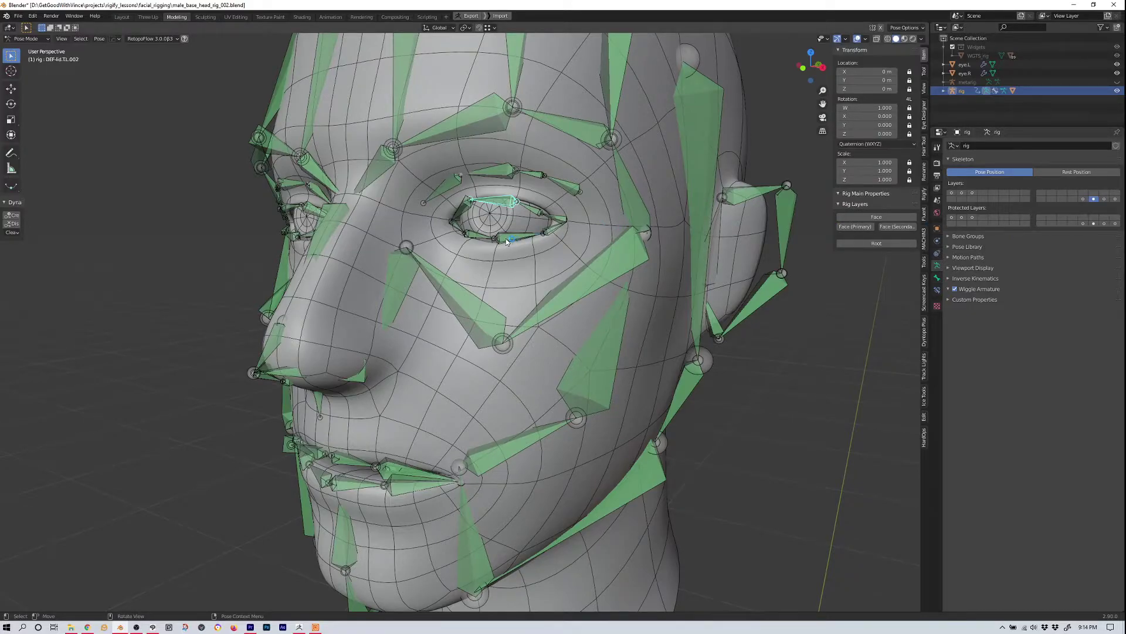
pyautogui.click(472, 317)
pyautogui.click(601, 274)
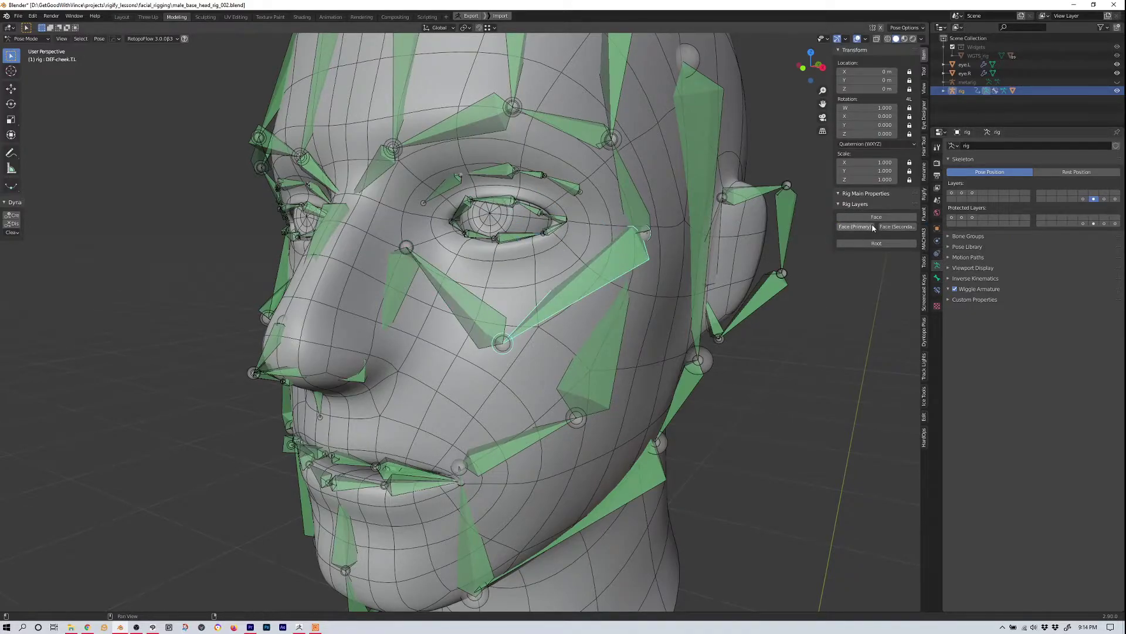
# Show only the armature layer holding the MCH mechanism bones and turn on In Front in the armature's viewport display
pyautogui.click(1104, 200)
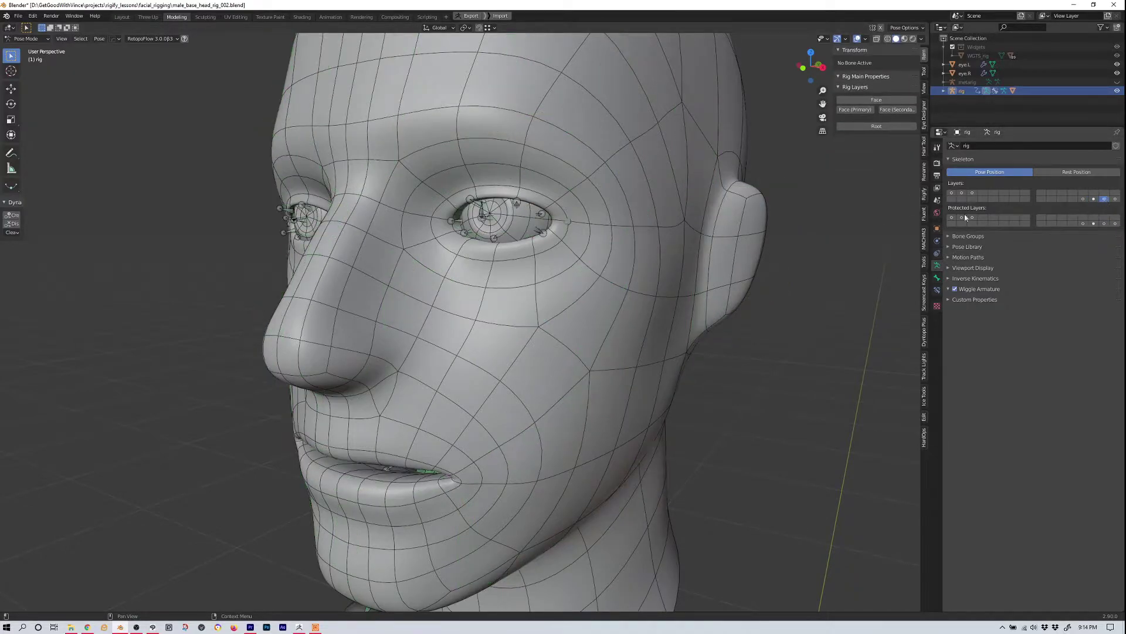
pyautogui.click(949, 268)
pyautogui.click(1016, 331)
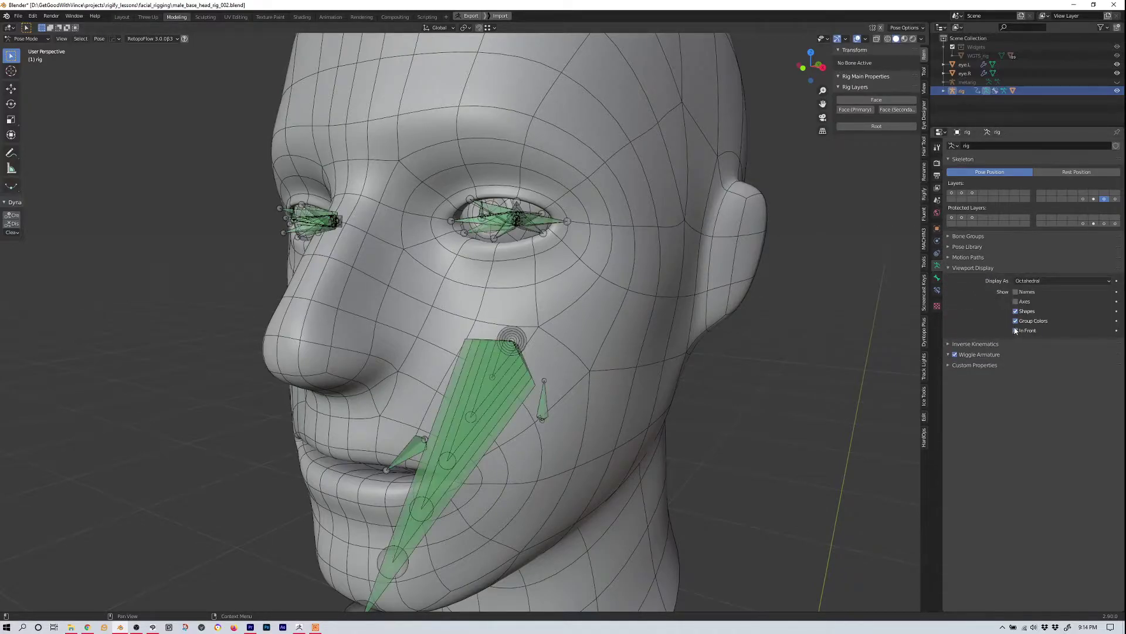
# Examine the mechanism bones inside the eyes, picking out MCH-eye.L and MCH-eye.R
pyautogui.moveTo(592, 270); pyautogui.dragTo(554, 280, button='middle')
pyautogui.moveTo(531, 347); pyautogui.dragTo(510, 335, button='middle')
pyautogui.moveTo(493, 220); pyautogui.dragTo(408, 241, button='middle')
pyautogui.click(375, 233)
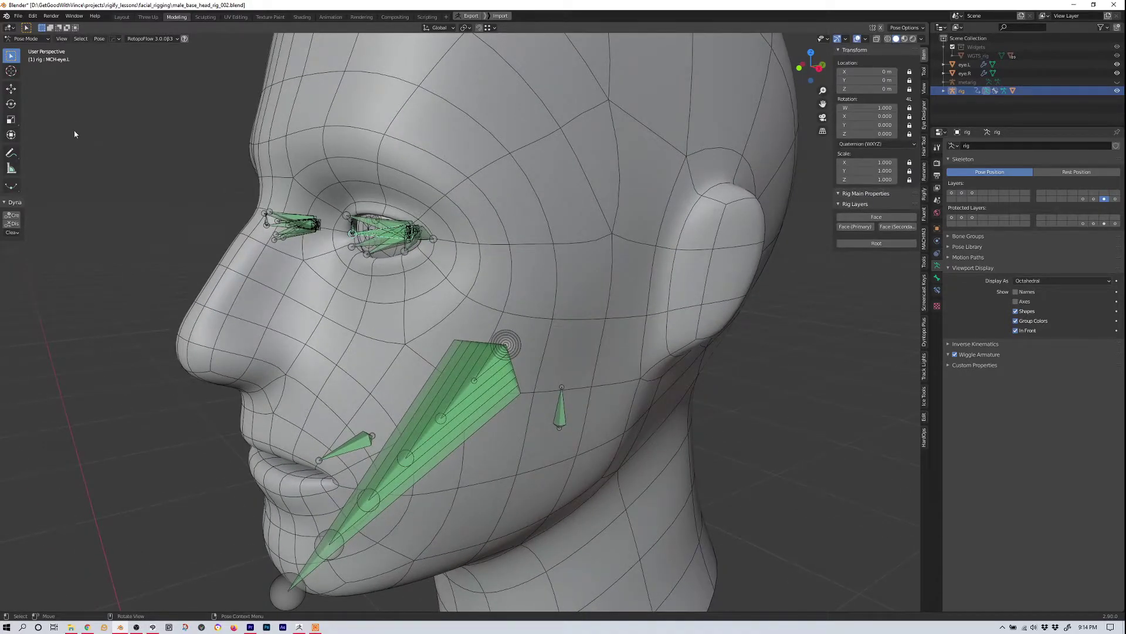
pyautogui.moveTo(176, 147); pyautogui.dragTo(270, 188, button='middle')
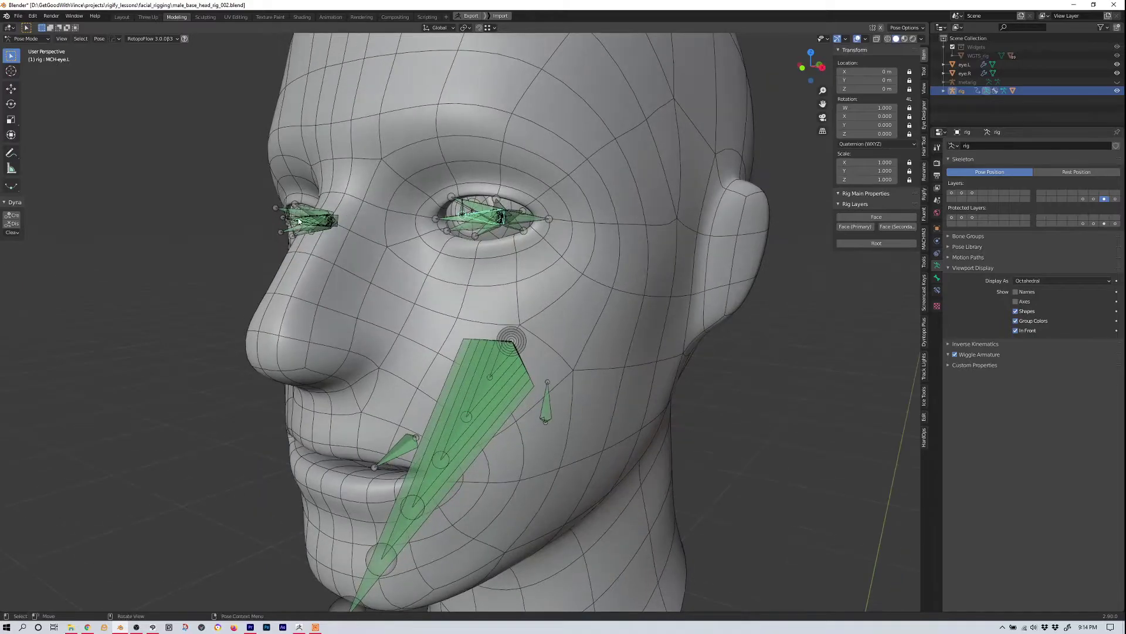
pyautogui.click(300, 221)
pyautogui.scroll(-5, 533, 285)
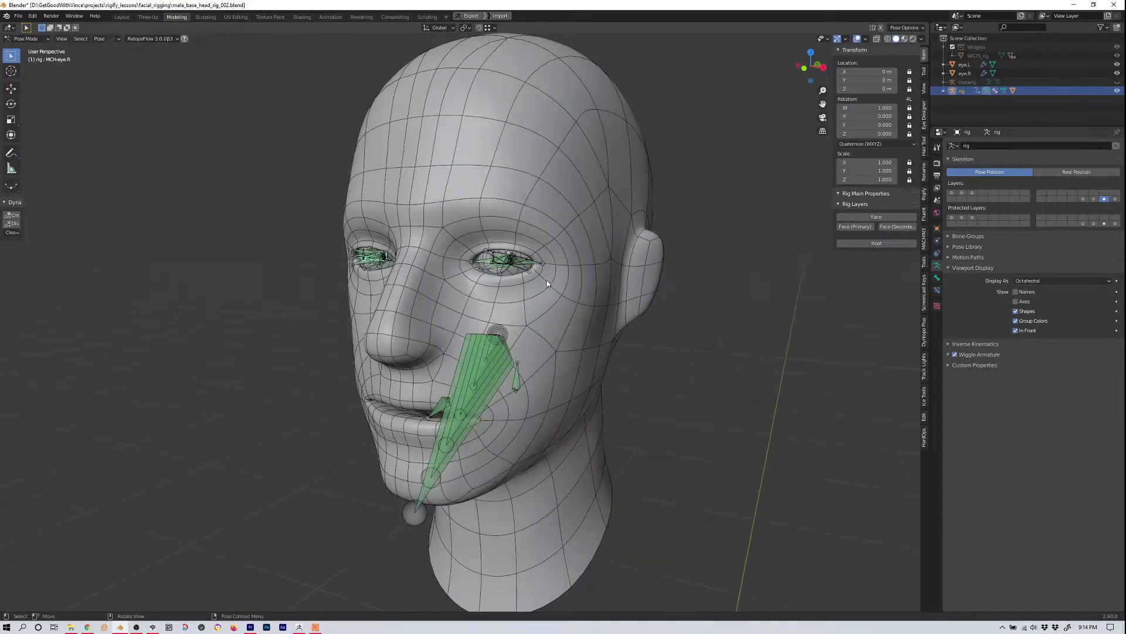
# Show the Face rig layer and try moving the eyes control to watch the mechanism bones follow it
pyautogui.click(873, 217)
pyautogui.click(112, 384)
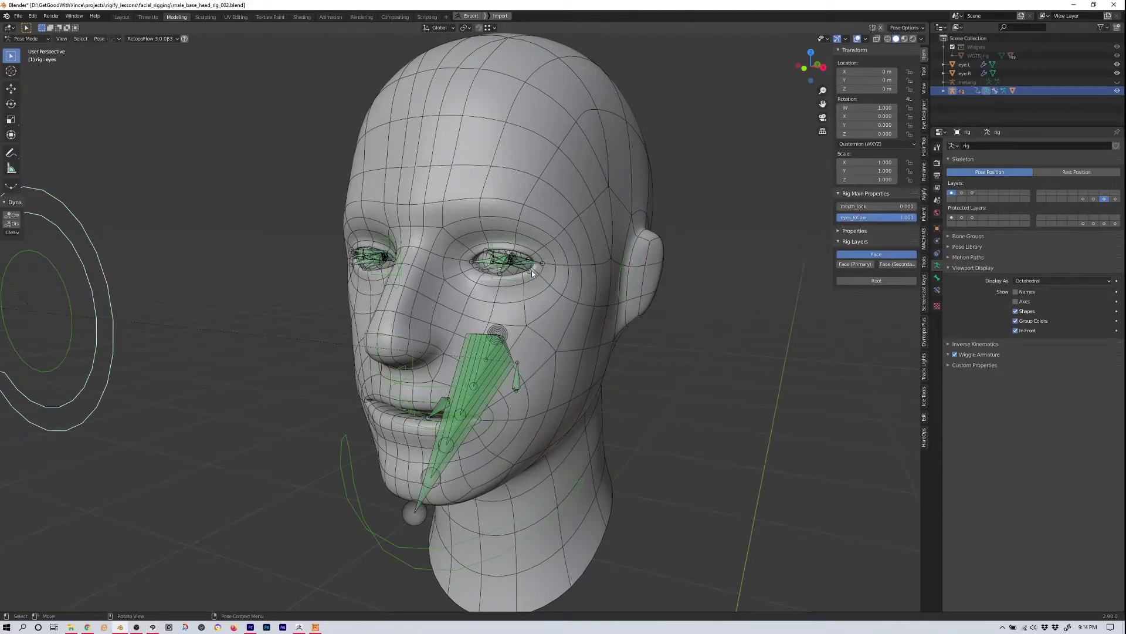
pyautogui.scroll(4, 501, 262)
pyautogui.scroll(-4, 551, 196)
pyautogui.press('g')
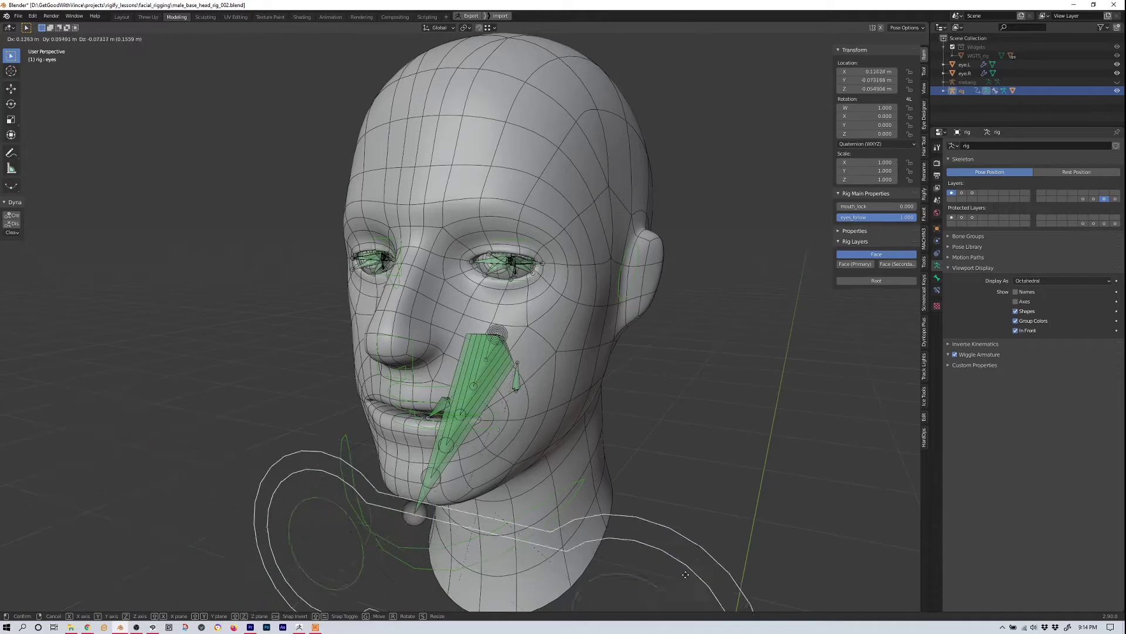
pyautogui.rightClick(396, 435)
# Try moving the eyes control again from a closer view of the eyes, and hide the Face rig layer
pyautogui.scroll(6, 557, 392)
pyautogui.moveTo(558, 393); pyautogui.dragTo(467, 381, button='middle')
pyautogui.scroll(-2, 584, 373)
pyautogui.press('g')
pyautogui.scroll(-4, 467, 381)
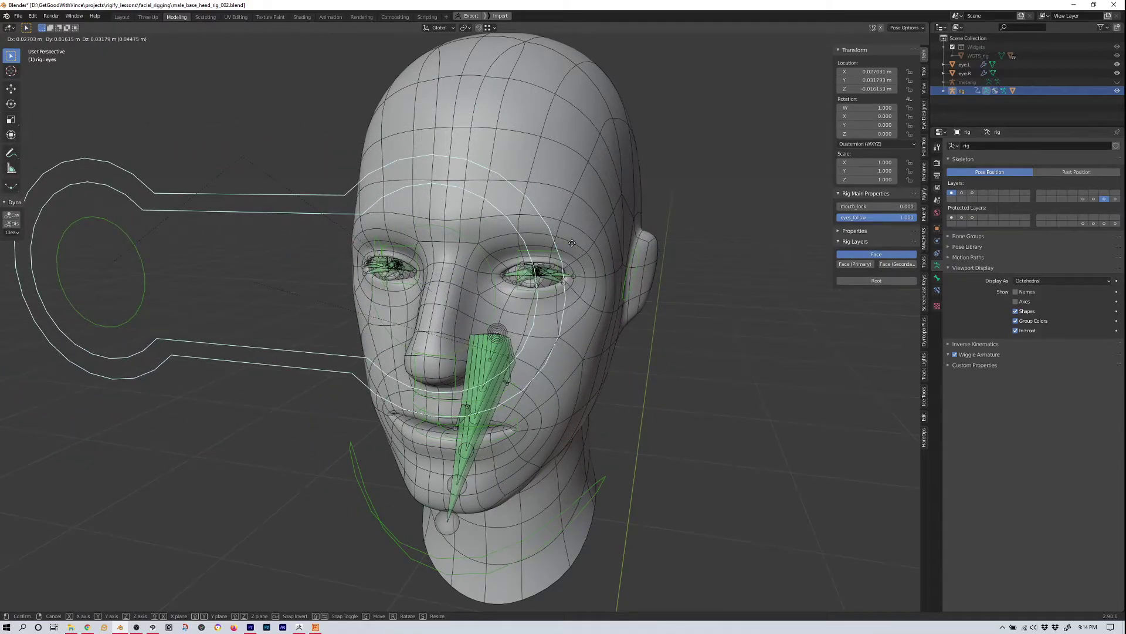
pyautogui.press('Escape')
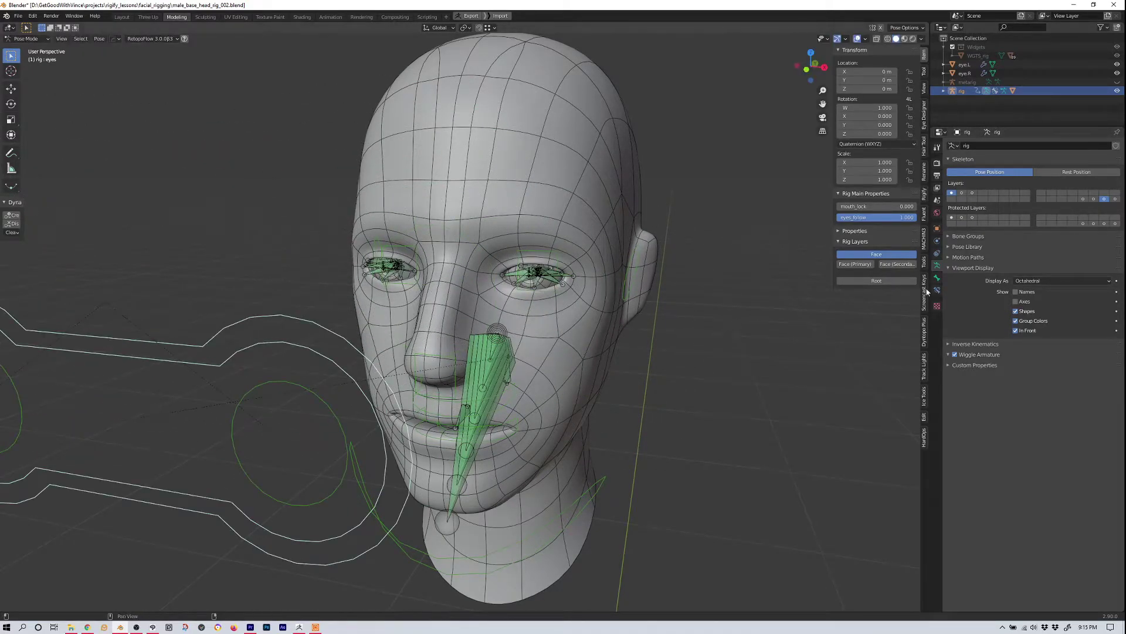
pyautogui.click(875, 254)
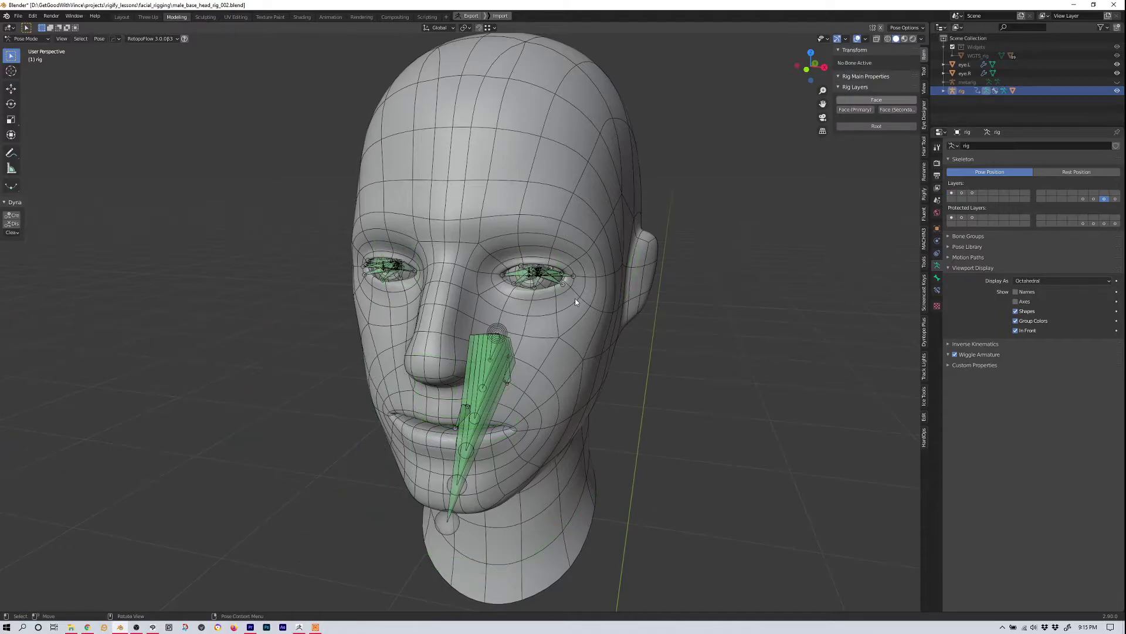
# Parent the left eyeball mesh eye.L to the rig's MCH-eye.L bone using the Bone parenting option
pyautogui.scroll(3, 539, 286)
pyautogui.scroll(2, 539, 289)
pyautogui.moveTo(538, 289); pyautogui.dragTo(378, 241, button='middle')
pyautogui.click(495, 237)
pyautogui.hotkey('ctrl', 'Tab')
pyautogui.click(501, 238)
pyautogui.scroll(4, 435, 248)
pyautogui.scroll(-6, 488, 255)
pyautogui.scroll(3, 363, 238)
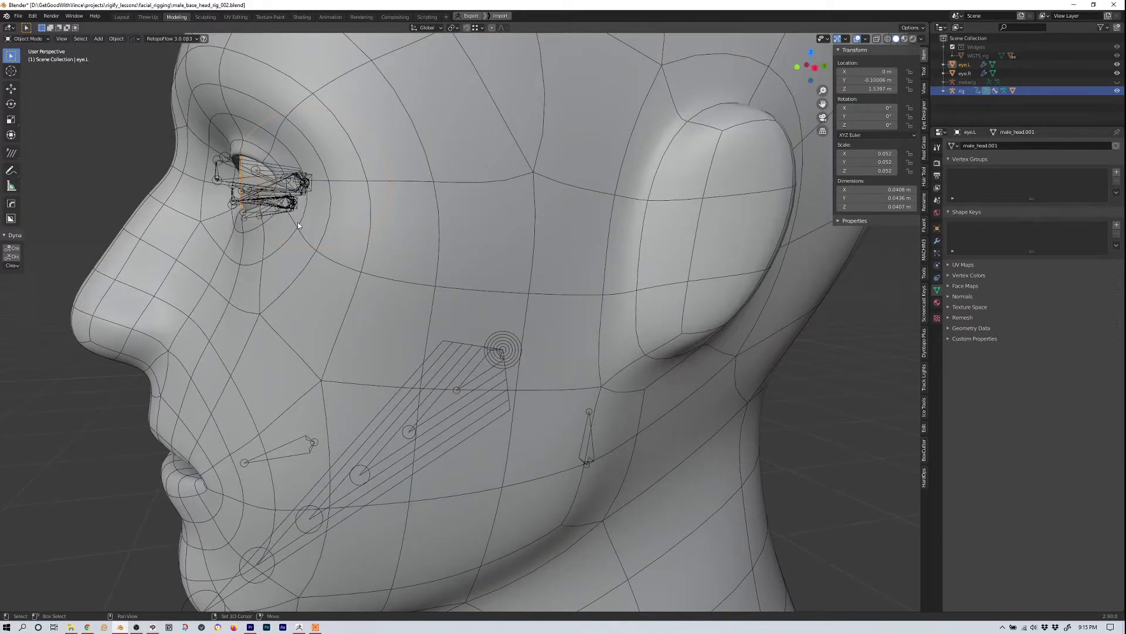
pyautogui.click(244, 178)
pyautogui.hotkey('ctrl', 'Tab')
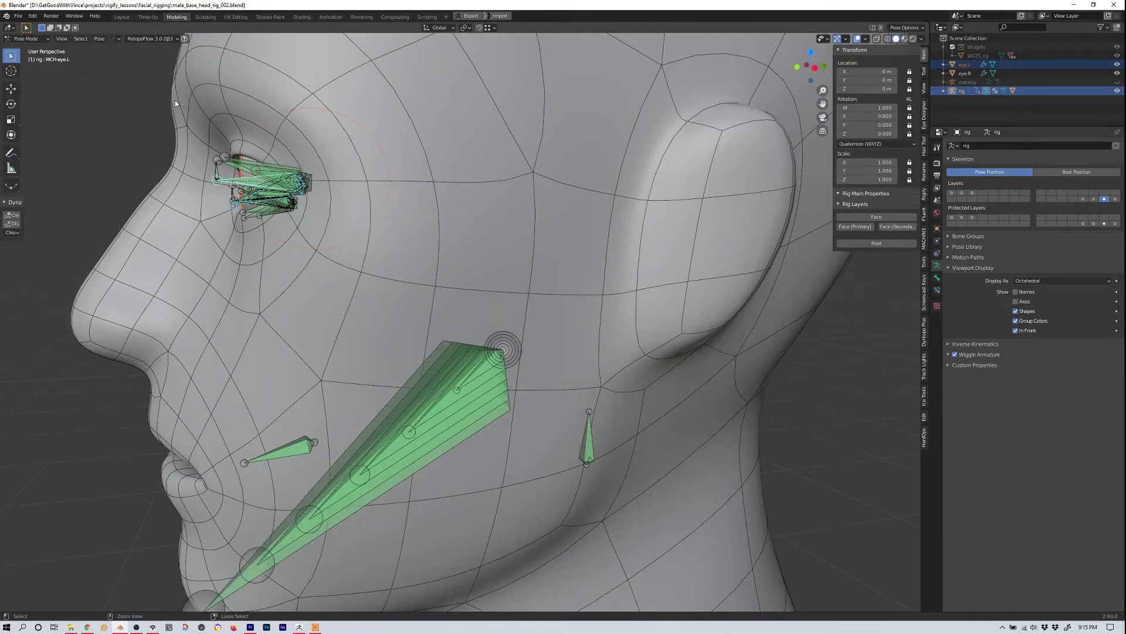
pyautogui.hotkey('ctrl', 'p')
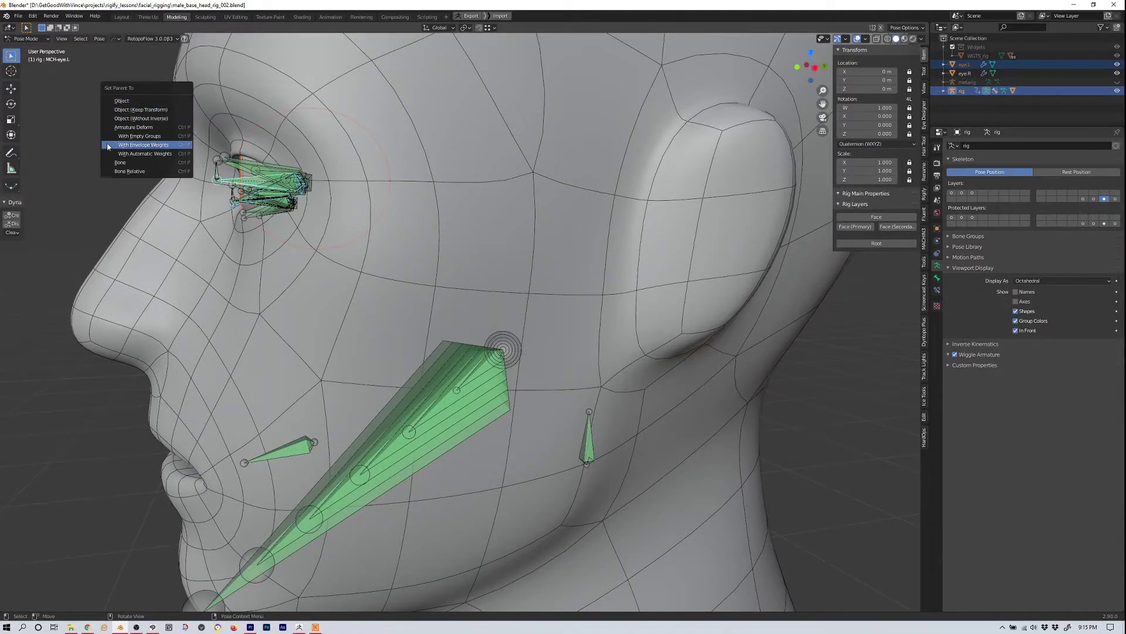
pyautogui.click(114, 163)
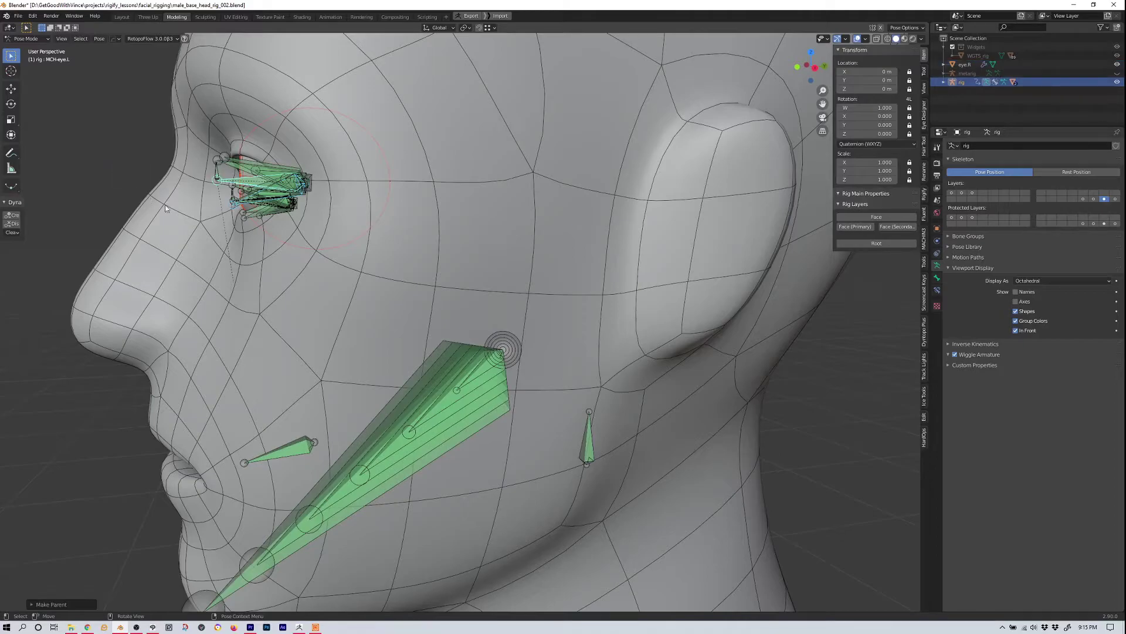
# Parent the right eyeball mesh eye.R to the rig's MCH-eye.R bone using the Bone parenting option
pyautogui.moveTo(167, 205); pyautogui.dragTo(281, 209, button='middle')
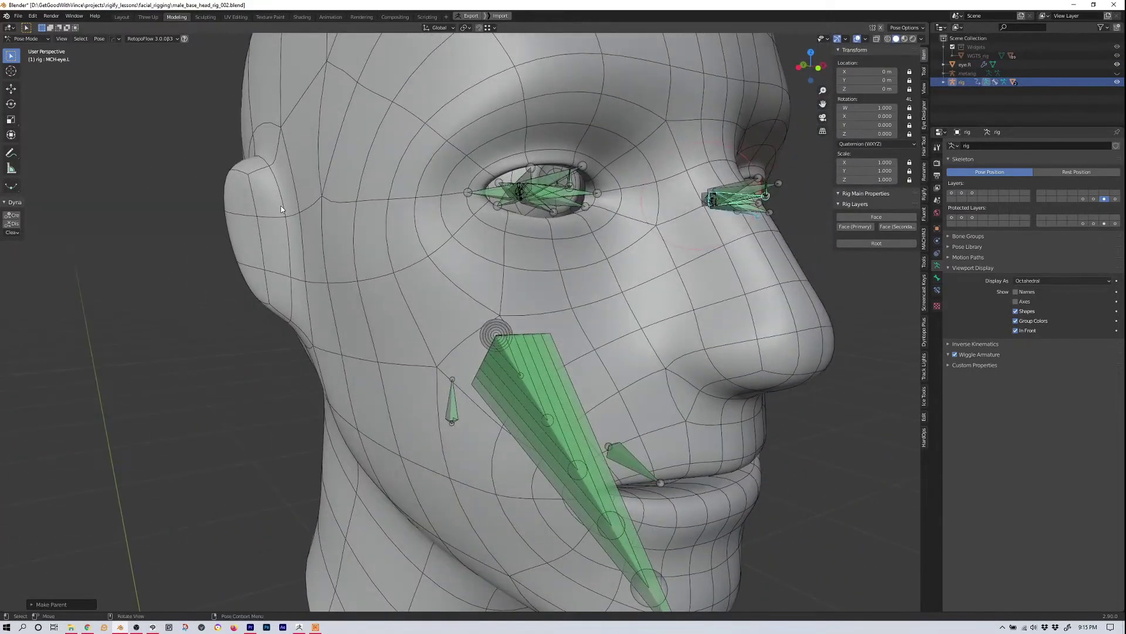
pyautogui.hotkey('ctrl', 'Tab')
pyautogui.click(519, 209)
pyautogui.moveTo(519, 209); pyautogui.dragTo(579, 234, button='middle')
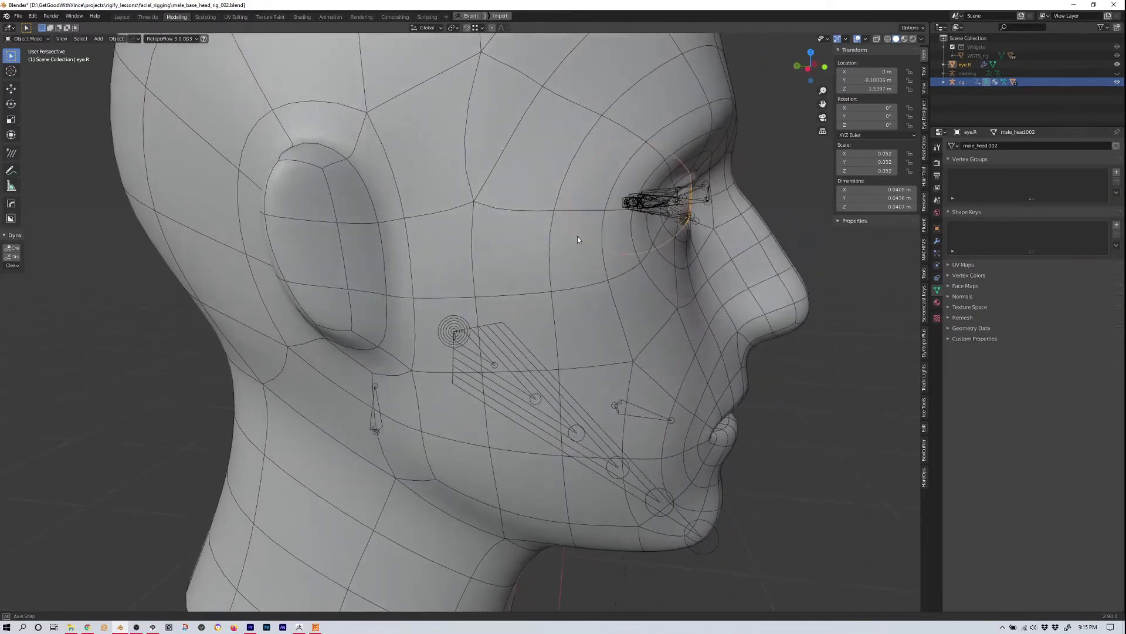
pyautogui.keyDown('shift'); pyautogui.click(699, 202); pyautogui.keyUp('shift')
pyautogui.hotkey('ctrl', 'Tab')
pyautogui.moveTo(559, 251); pyautogui.dragTo(619, 262, button='middle')
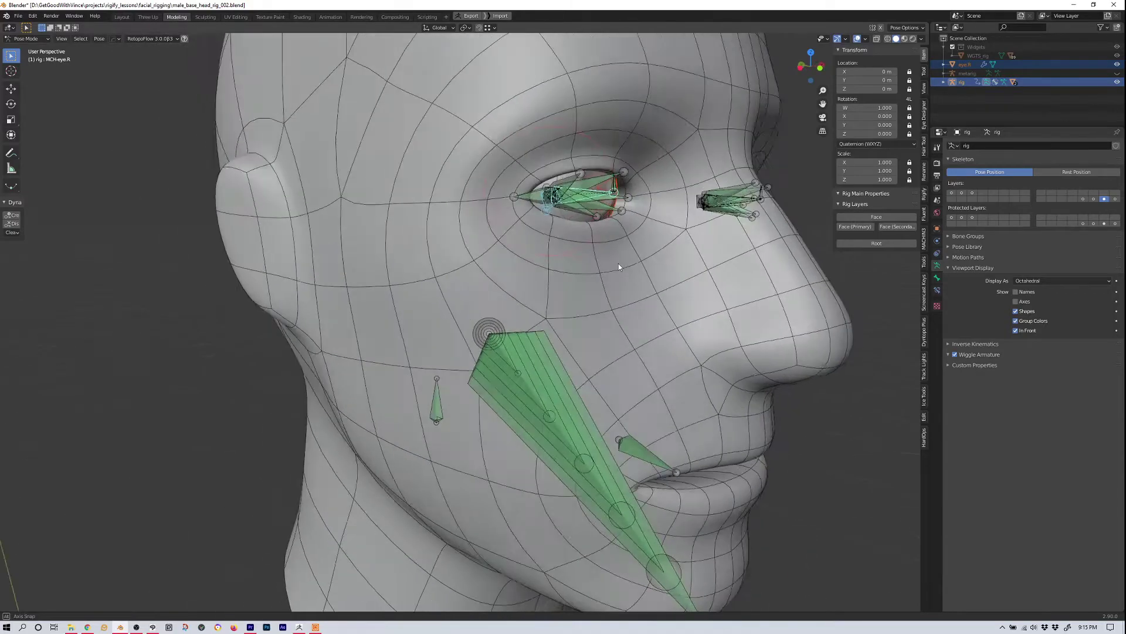
pyautogui.hotkey('ctrl', 'p')
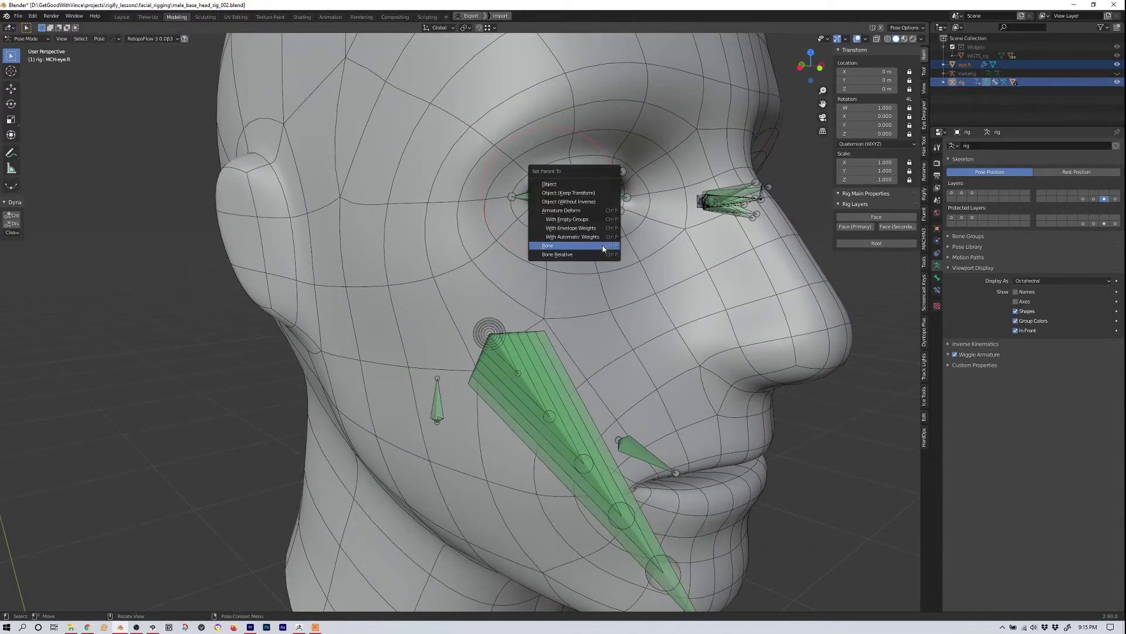
pyautogui.click(603, 246)
pyautogui.moveTo(603, 247); pyautogui.dragTo(801, 265, button='middle')
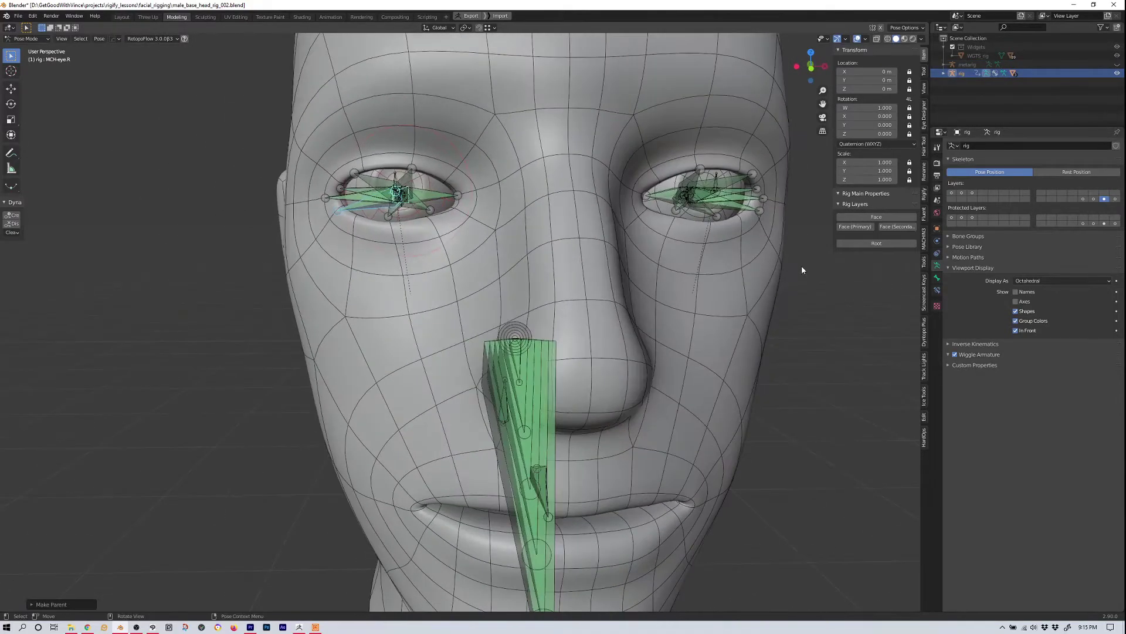
# Hide the mechanism bones and the Root layer, leaving only the Face rig layer shown
pyautogui.click(1083, 200)
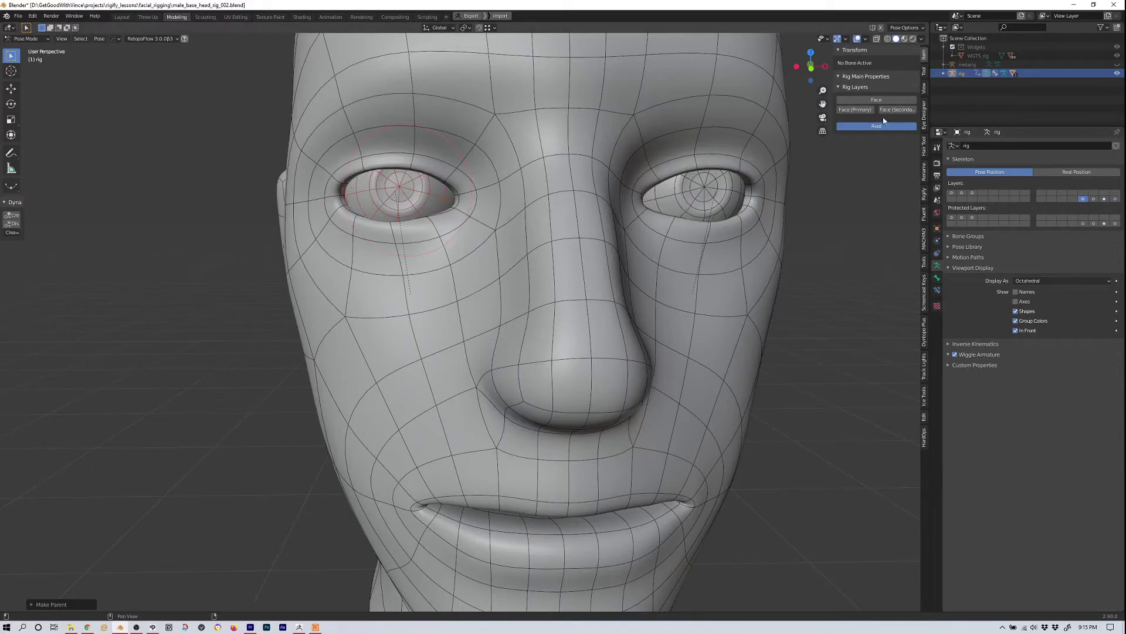
pyautogui.click(870, 99)
pyautogui.scroll(-4, 628, 299)
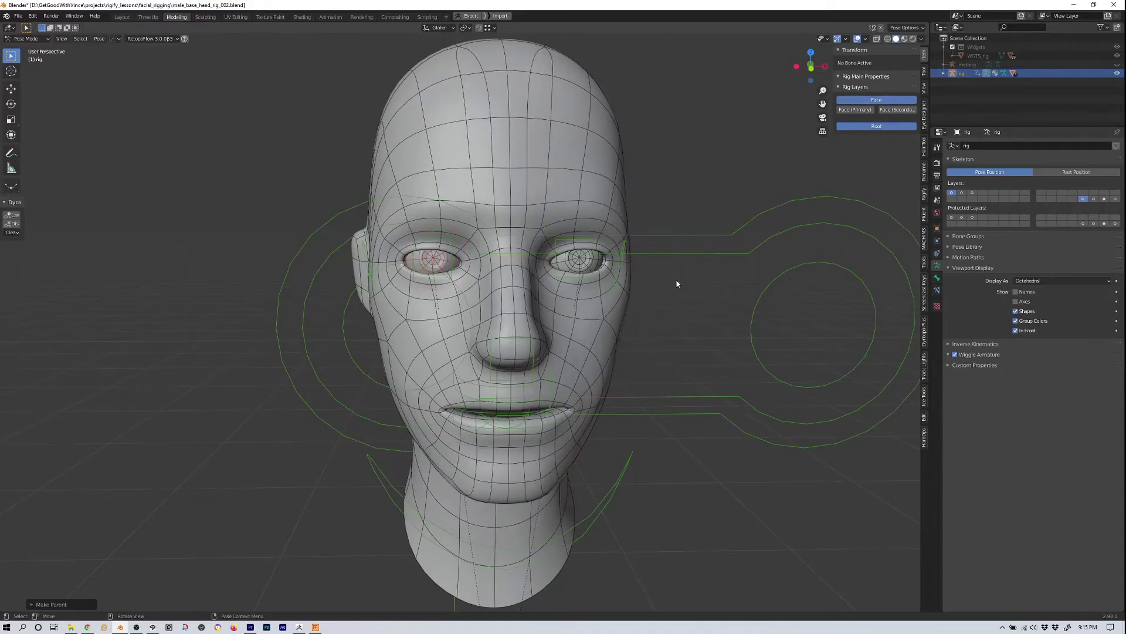
pyautogui.click(883, 126)
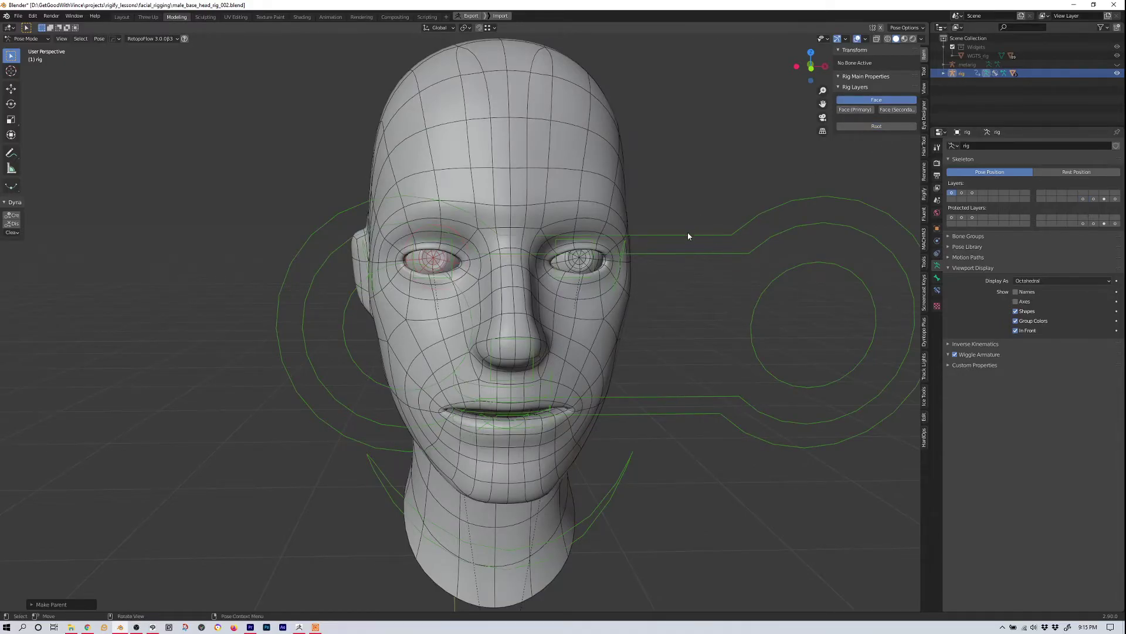
# Deselect the right eyeball mesh and return to Pose Mode with only the rig selected
pyautogui.click(684, 257)
pyautogui.hotkey('ctrl', 'Tab')
pyautogui.click(421, 282)
pyautogui.click(421, 261)
pyautogui.hotkey('ctrl', 'Tab')
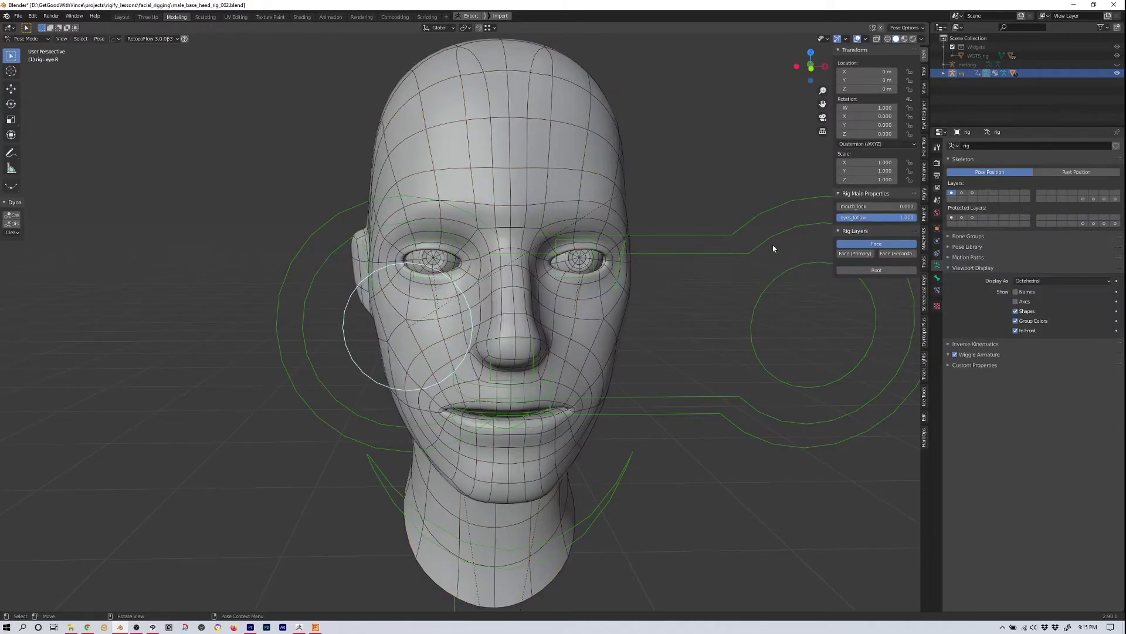
# Move the eyes control toward the character's left to test how both eyeballs follow it
pyautogui.click(757, 227)
pyautogui.moveTo(747, 317); pyautogui.dragTo(707, 322, button='middle')
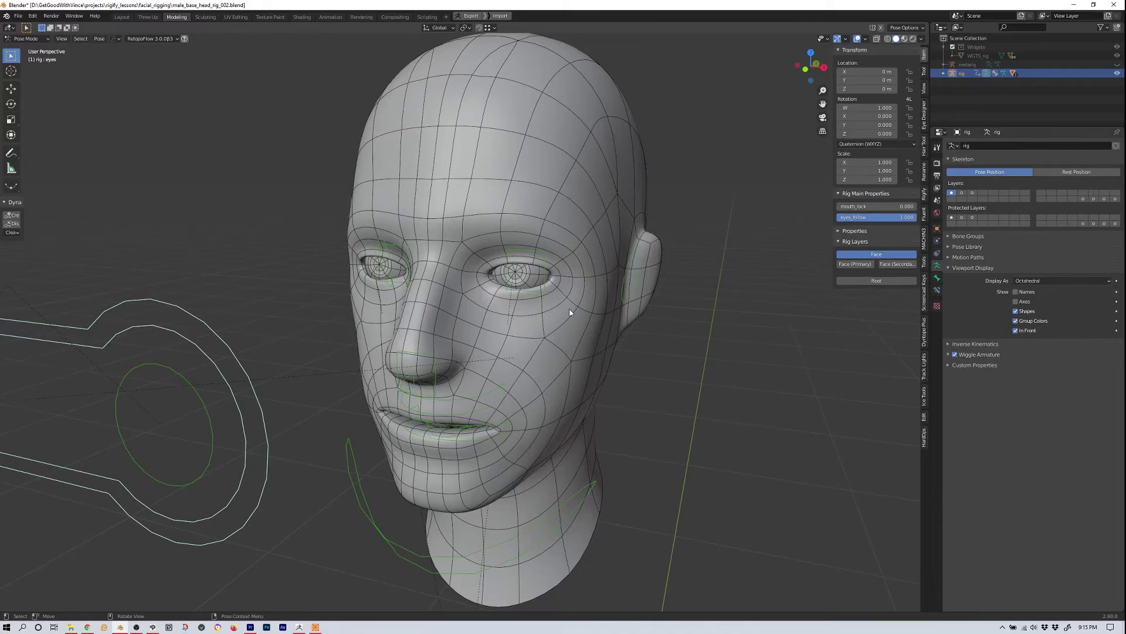
pyautogui.press('g')
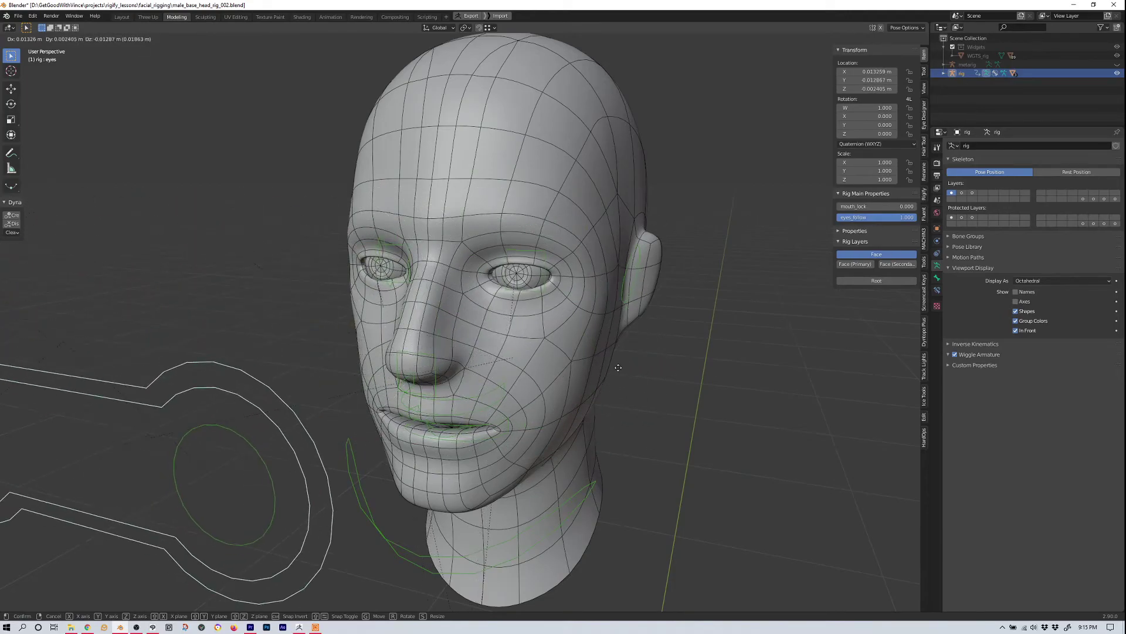
pyautogui.click(759, 262)
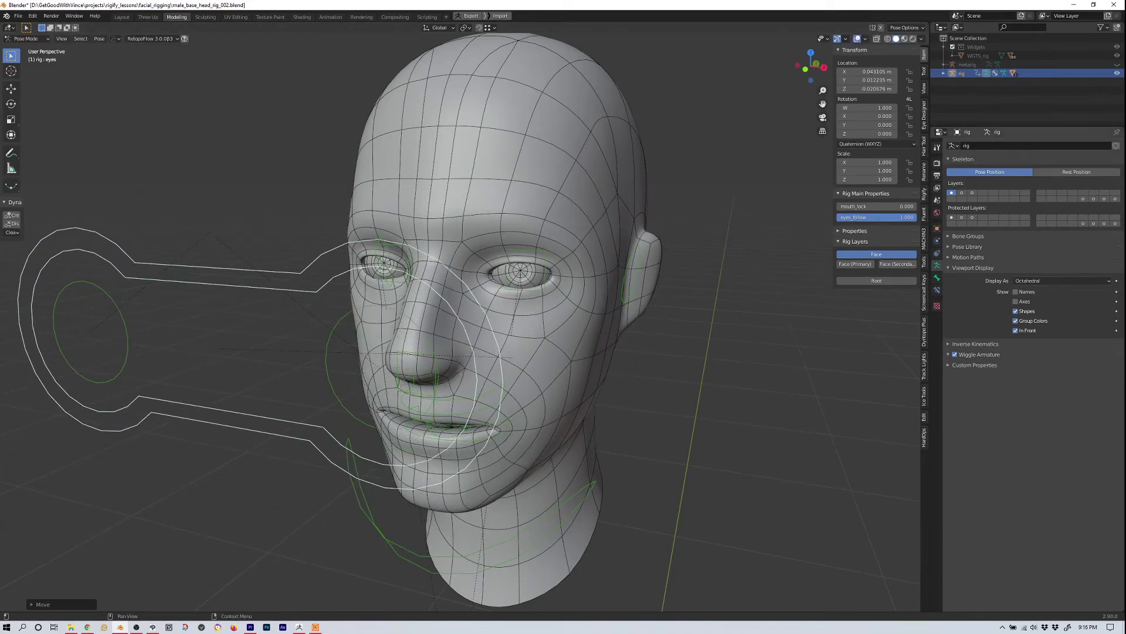